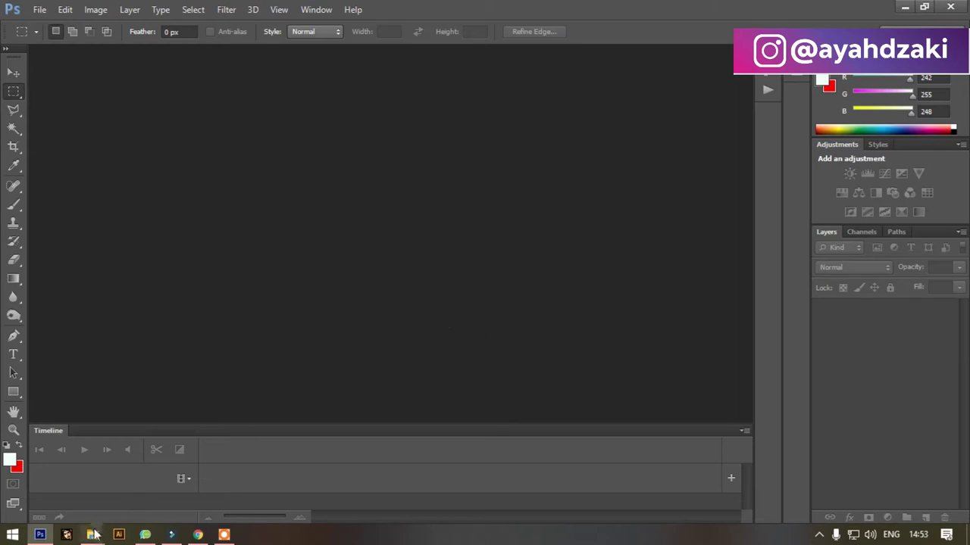
# - Open the portrait-format Pexels photo 1214543 of the seated person in teal shoes from the Downloads folder in Photoshop
pyautogui.moveTo(94, 536)
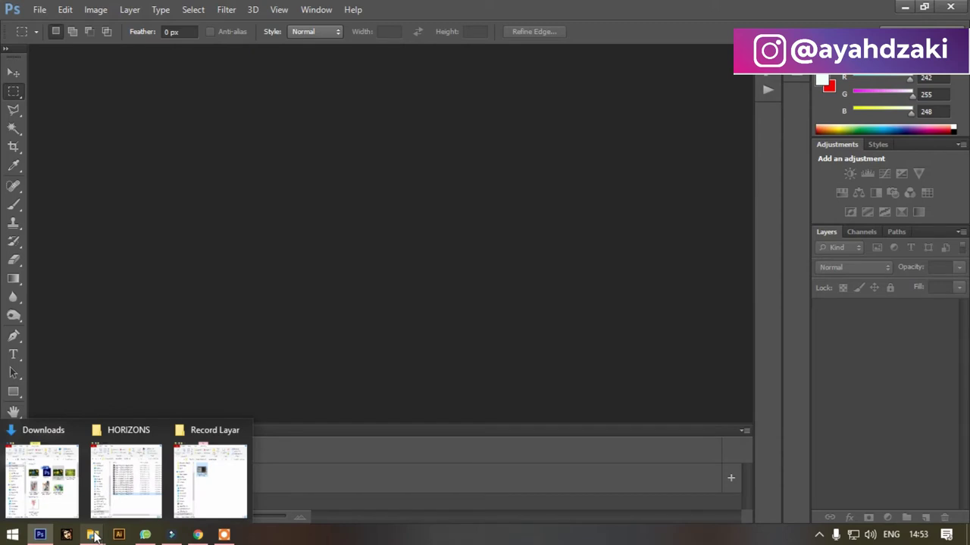
pyautogui.click(42, 481)
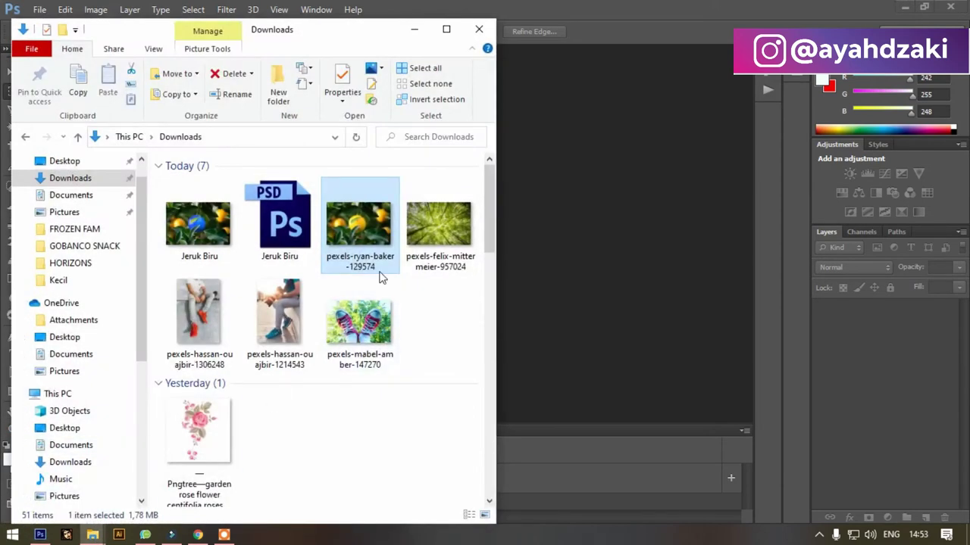
pyautogui.moveTo(284, 326); pyautogui.dragTo(558, 225)
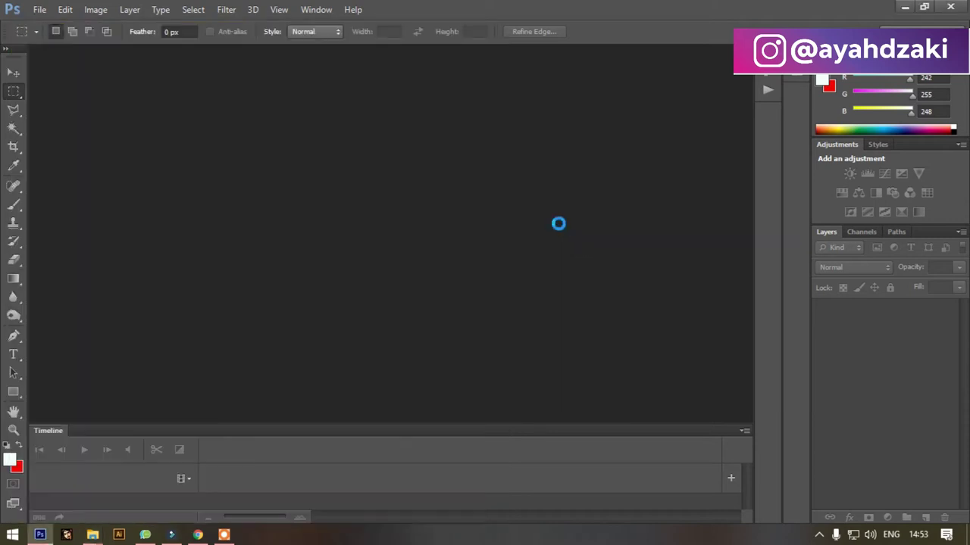
pyautogui.scroll(1, 470, 195)
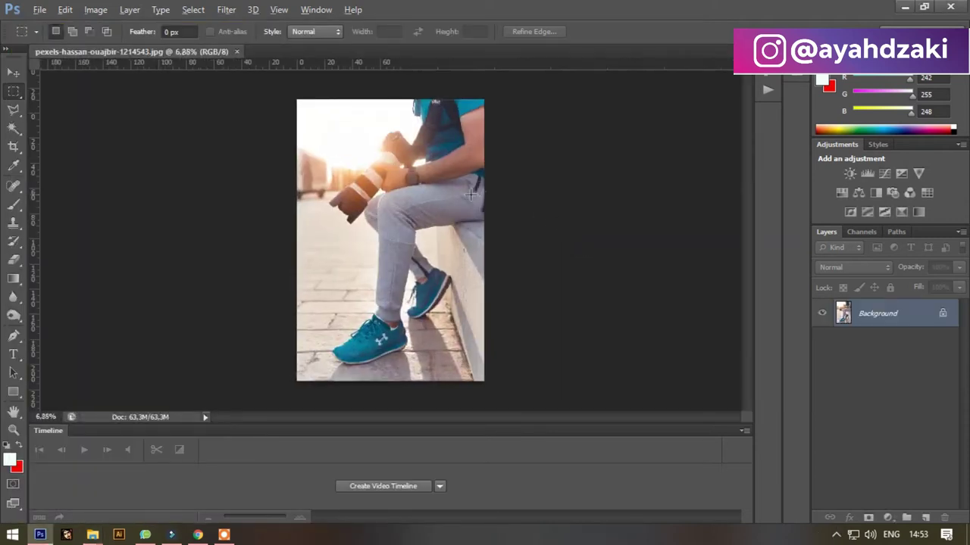
pyautogui.scroll(-1, 470, 195)
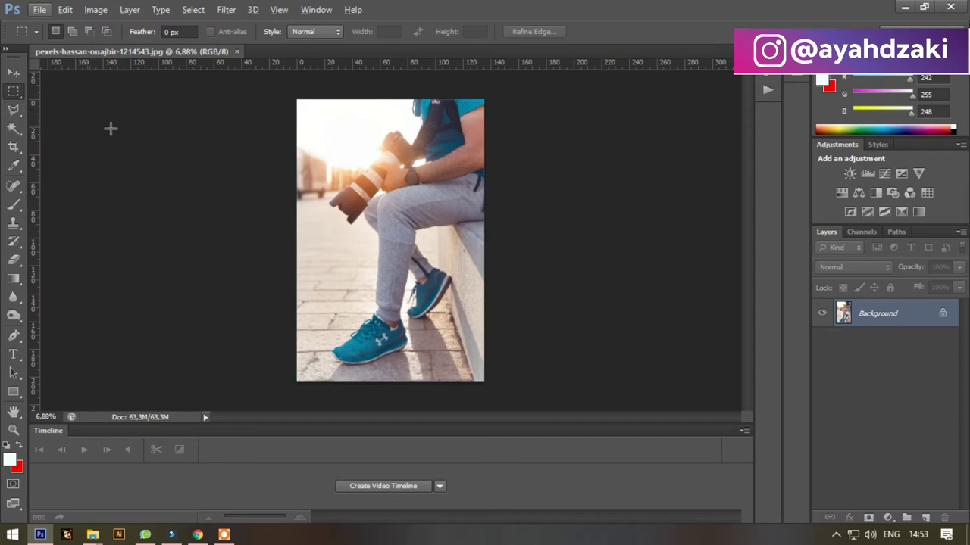
pyautogui.scroll(1, 390, 237)
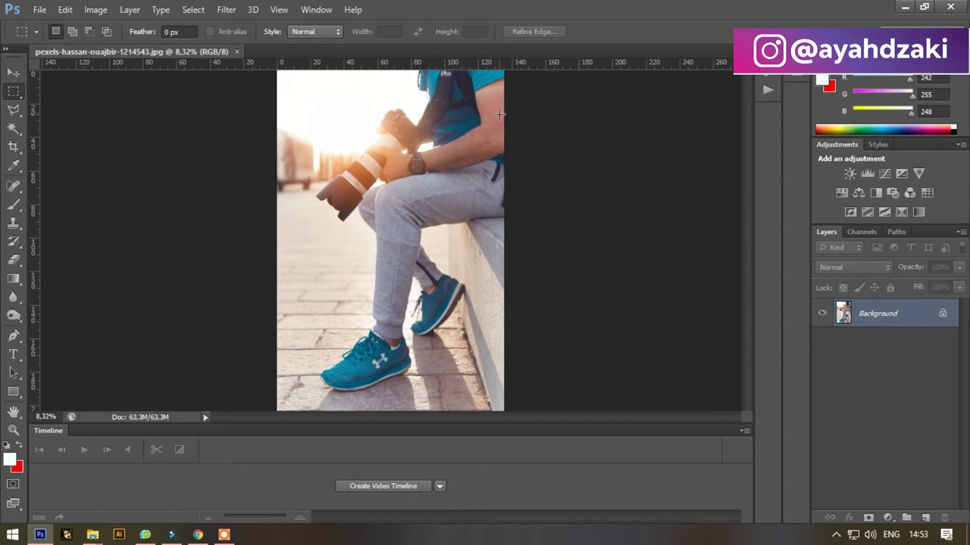
pyautogui.scroll(-1, 496, 110)
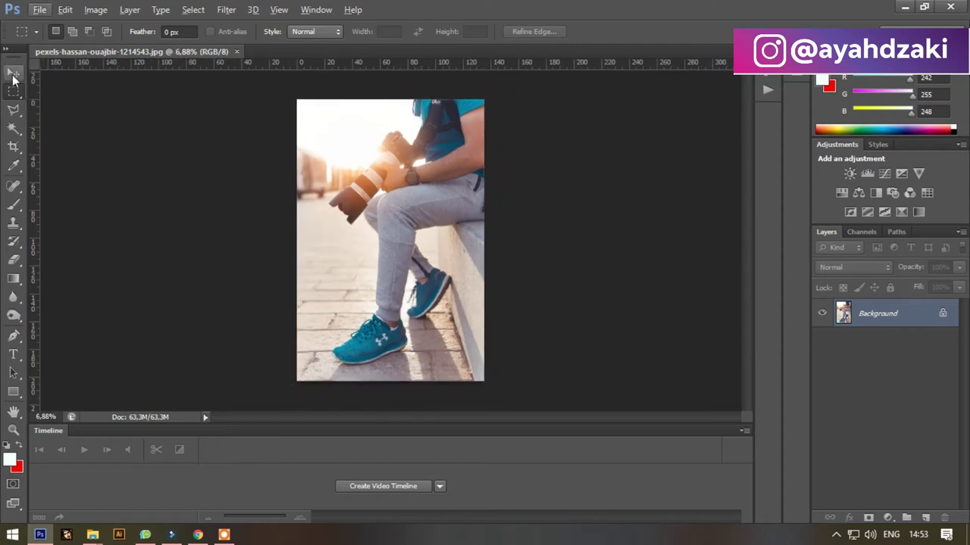
# - Duplicate the background layer and add a Hue/Saturation adjustment layer above it with strongly reduced saturation
pyautogui.click(13, 72)
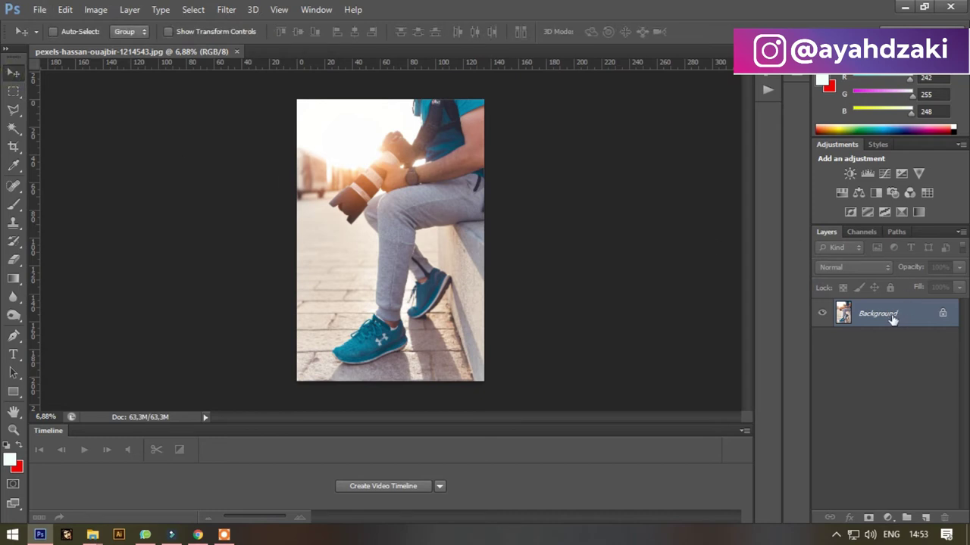
pyautogui.hotkey('ctrl', 'j')
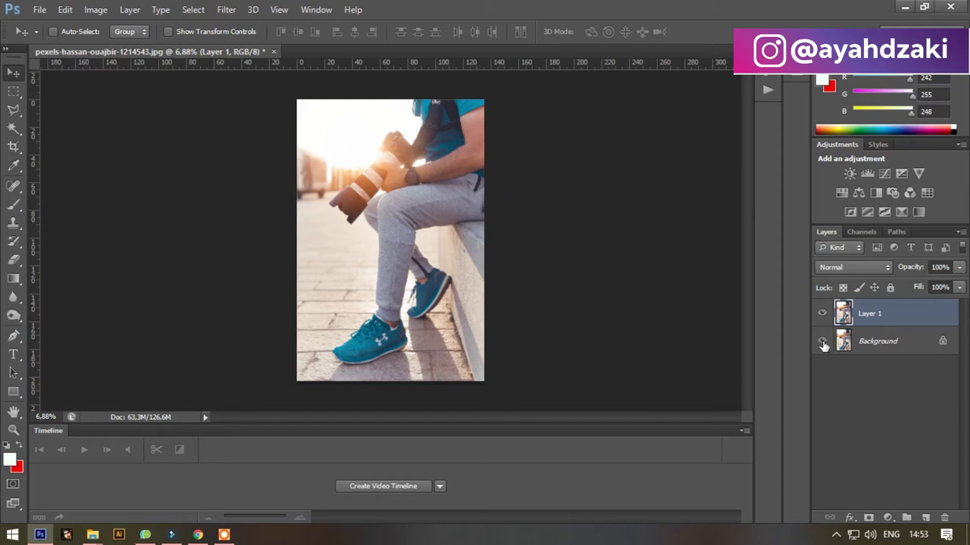
pyautogui.click(888, 519)
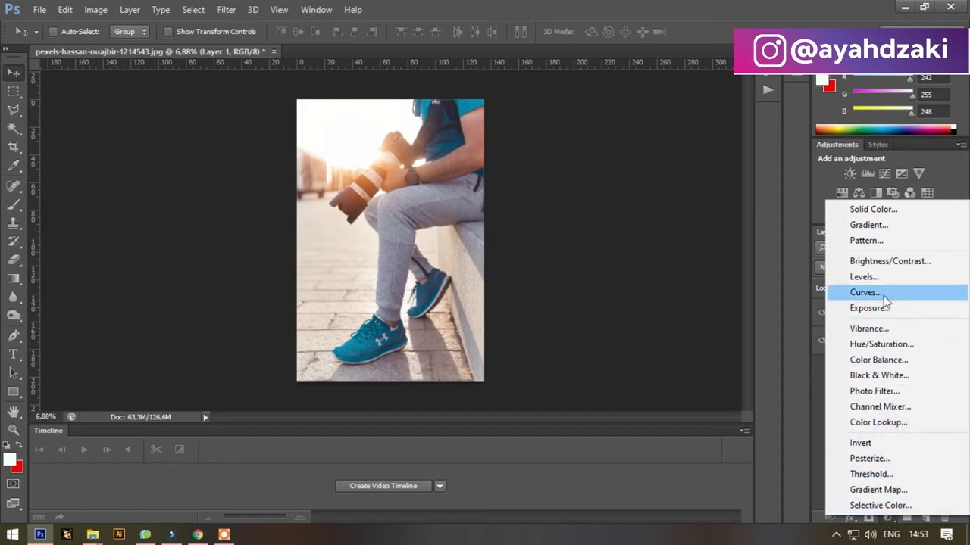
pyautogui.click(877, 343)
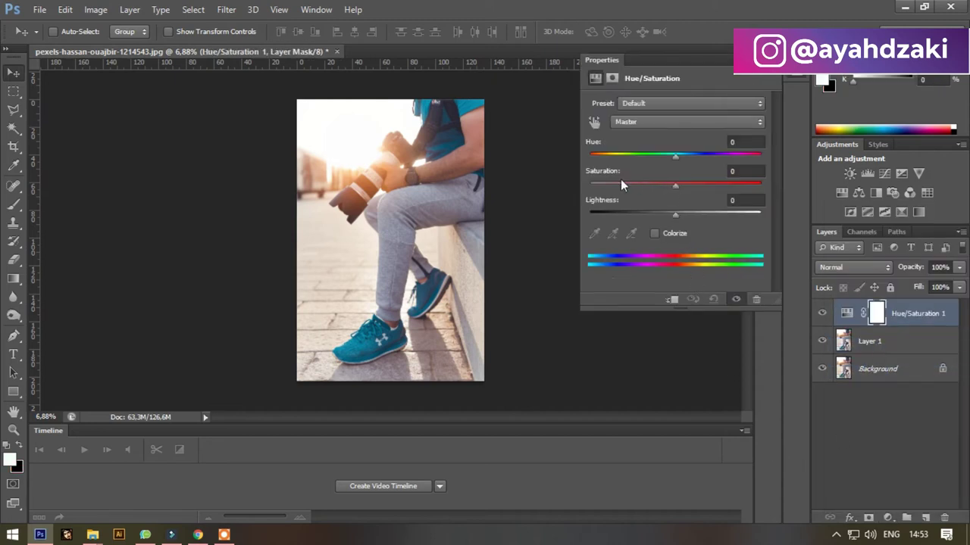
pyautogui.moveTo(650, 185); pyautogui.dragTo(612, 182)
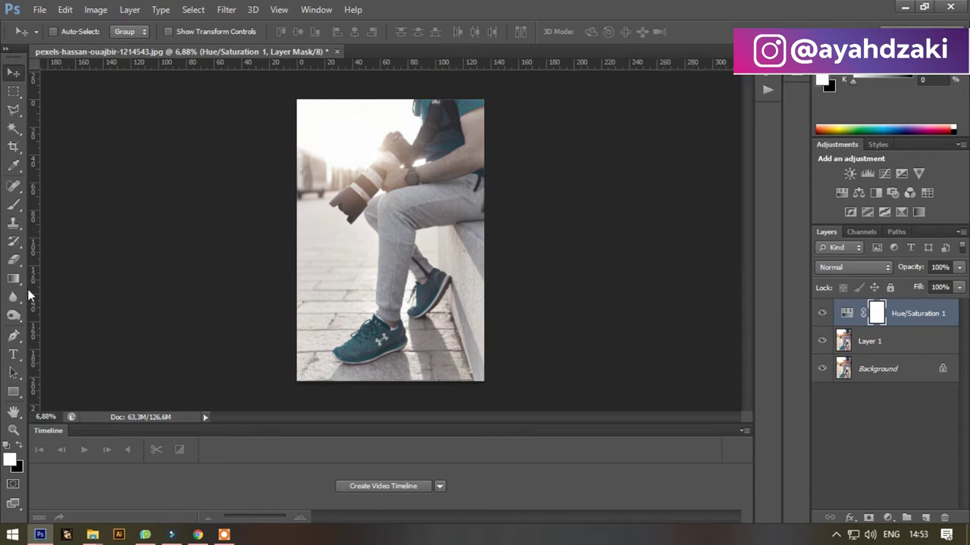
# - Set up the Brush tool with a size of 453 px, 0% hardness and black as the foreground colour
pyautogui.click(15, 203)
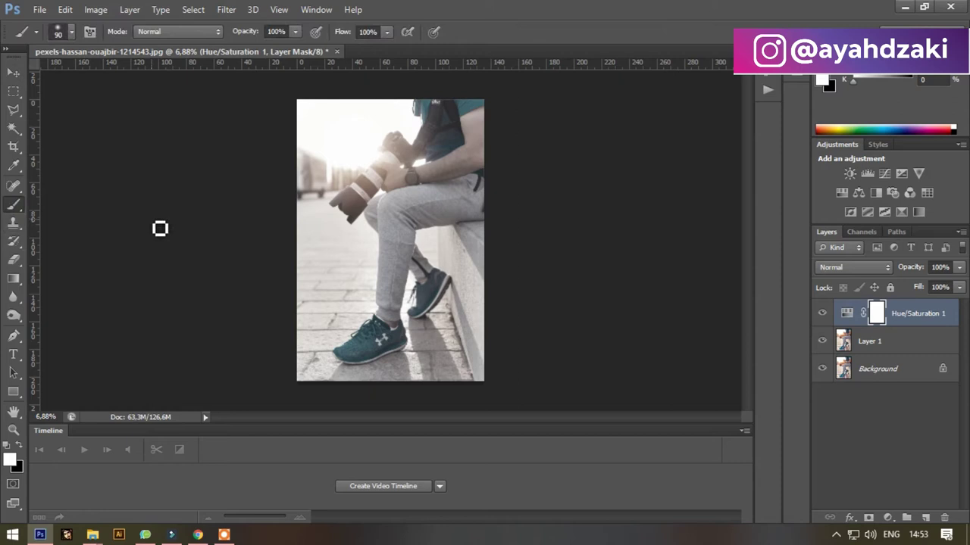
pyautogui.press(']')
pyautogui.press(']')
pyautogui.press(']')
pyautogui.press(']')
pyautogui.press(']')
pyautogui.press(']')
pyautogui.press(']')
pyautogui.press(']')
pyautogui.click(72, 32)
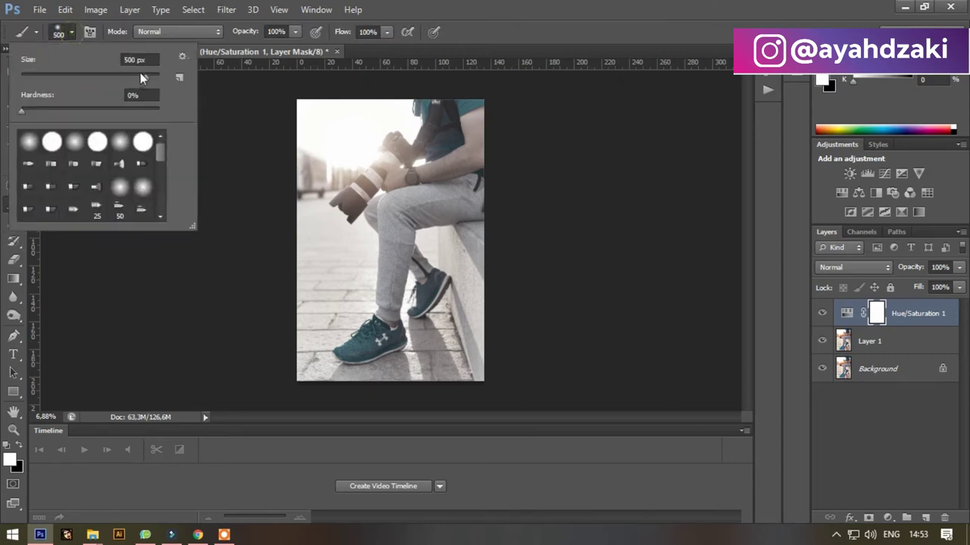
pyautogui.moveTo(140, 75); pyautogui.dragTo(140, 76)
pyautogui.click(596, 369)
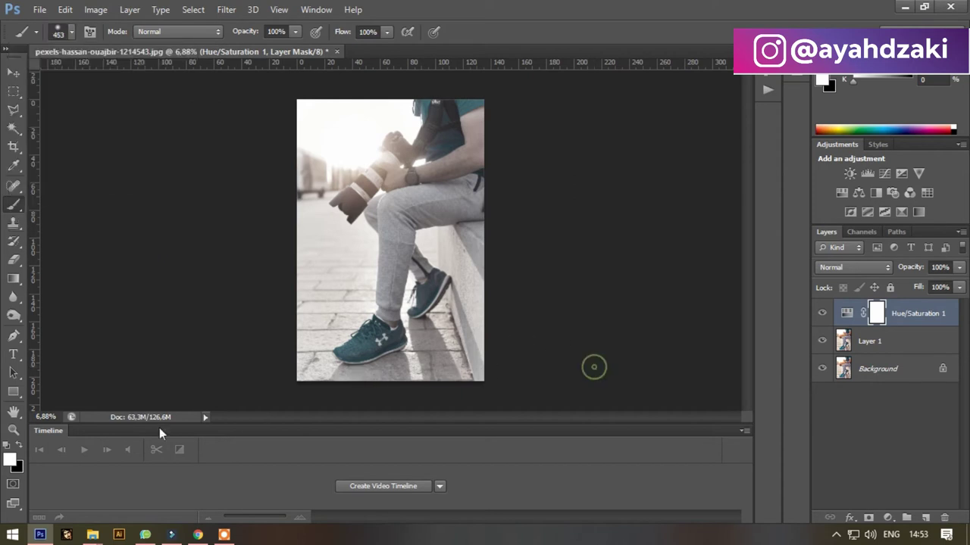
pyautogui.click(19, 449)
# - Paint black on the Hue/Saturation mask over the front shoe to restore its colour, reducing the brush to 150 px for the edges
pyautogui.scroll(3, 356, 369)
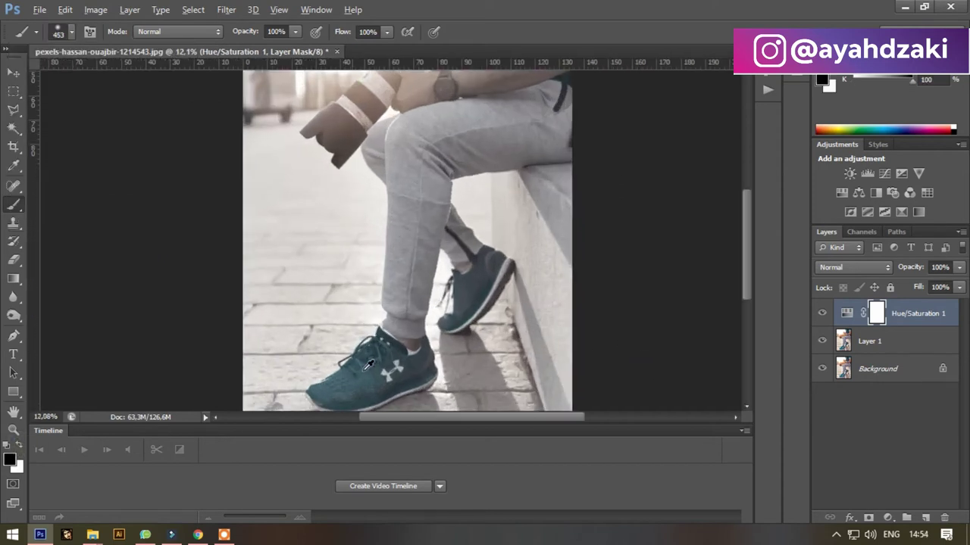
pyautogui.scroll(2, 369, 364)
pyautogui.scroll(2, 353, 273)
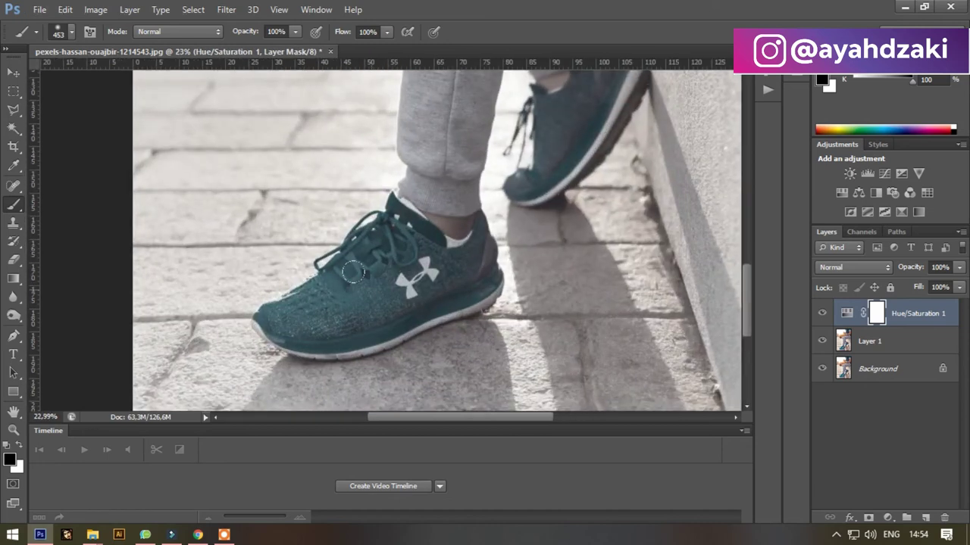
pyautogui.moveTo(353, 273)
pyautogui.mouseDown()
pyautogui.moveTo(362, 299)
pyautogui.moveTo(337, 299)
pyautogui.moveTo(347, 303)
pyautogui.moveTo(320, 323)
pyautogui.moveTo(308, 310)
pyautogui.moveTo(327, 287)
pyautogui.moveTo(305, 292)
pyautogui.moveTo(264, 327)
pyautogui.moveTo(299, 344)
pyautogui.moveTo(296, 321)
pyautogui.moveTo(334, 338)
pyautogui.moveTo(300, 312)
pyautogui.moveTo(334, 339)
pyautogui.moveTo(352, 328)
pyautogui.moveTo(292, 315)
pyautogui.moveTo(365, 334)
pyautogui.moveTo(319, 333)
pyautogui.moveTo(292, 319)
pyautogui.moveTo(347, 318)
pyautogui.moveTo(334, 343)
pyautogui.moveTo(376, 344)
pyautogui.moveTo(412, 322)
pyautogui.moveTo(322, 343)
pyautogui.moveTo(304, 329)
pyautogui.moveTo(273, 330)
pyautogui.moveTo(433, 308)
pyautogui.moveTo(484, 234)
pyautogui.moveTo(436, 280)
pyautogui.moveTo(394, 270)
pyautogui.moveTo(385, 231)
pyautogui.moveTo(361, 240)
pyautogui.mouseUp()
pyautogui.press('[')
pyautogui.press('[')
pyautogui.press('[')
pyautogui.press('[')
pyautogui.press('[')
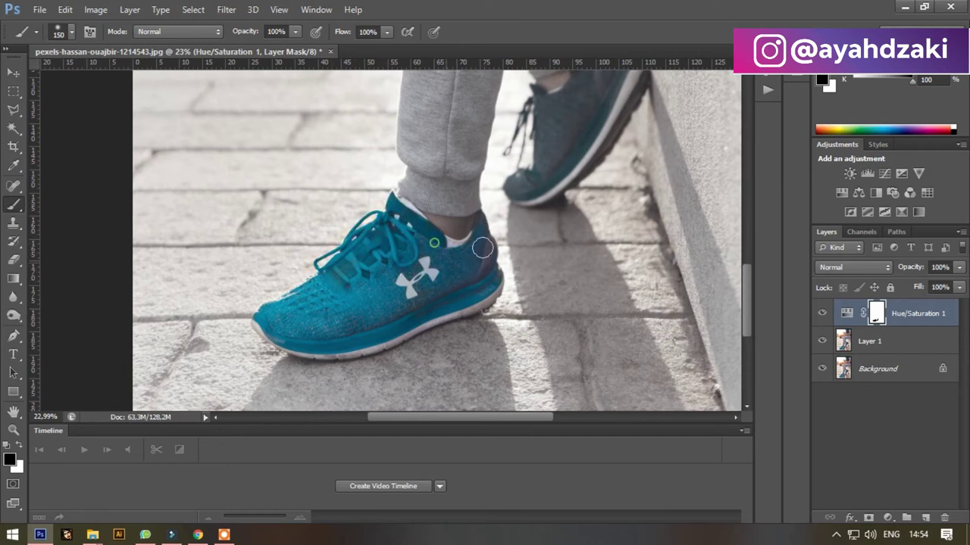
# - Paint black on the Hue/Saturation mask over the rear shoe to restore its teal colour
pyautogui.scroll(3, 667, 201)
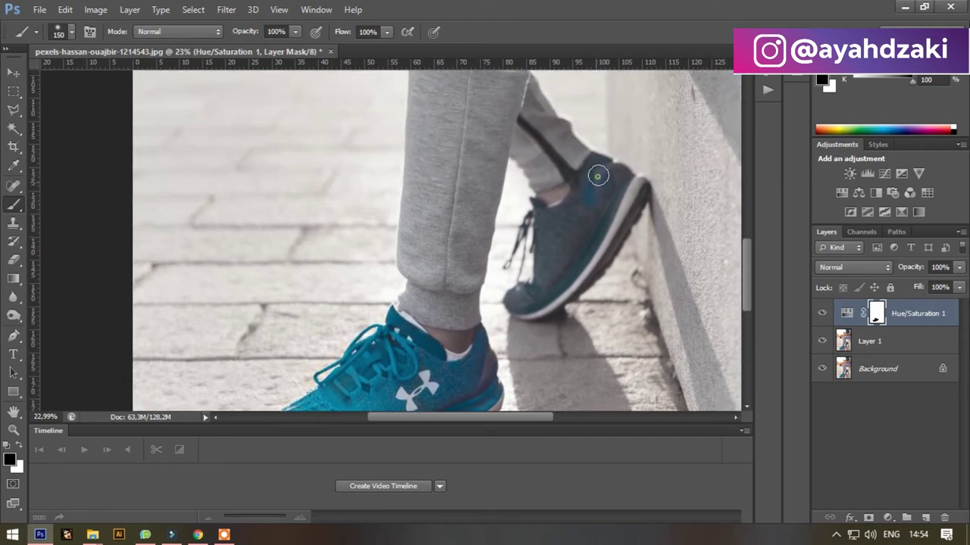
pyautogui.moveTo(534, 285)
pyautogui.mouseDown()
pyautogui.moveTo(626, 178)
pyautogui.moveTo(593, 262)
pyautogui.moveTo(628, 217)
pyautogui.mouseUp()
pyautogui.scroll(-5, 530, 216)
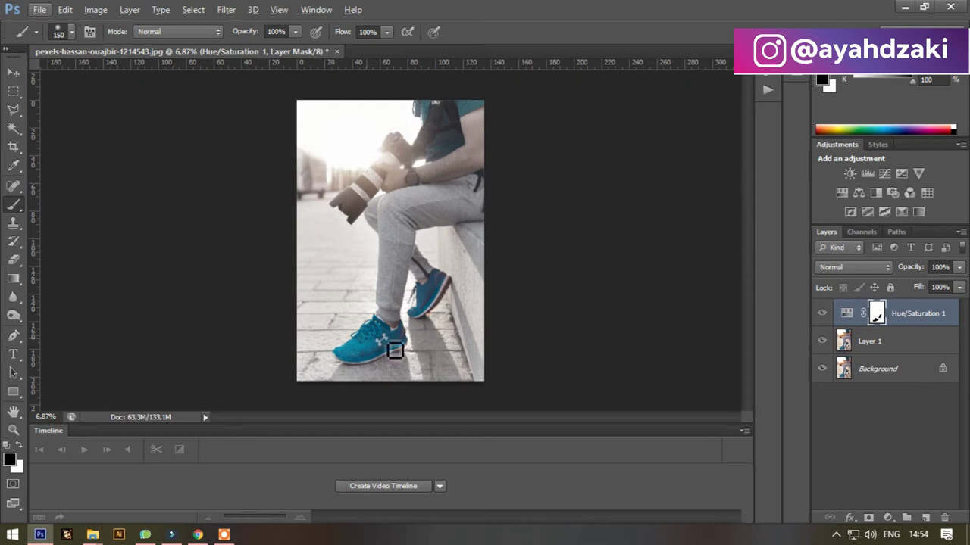
# - Crop away the upper part of the photo, leaving a nearly square picture of the legs and shoes
pyautogui.click(16, 146)
pyautogui.moveTo(391, 101); pyautogui.dragTo(389, 148)
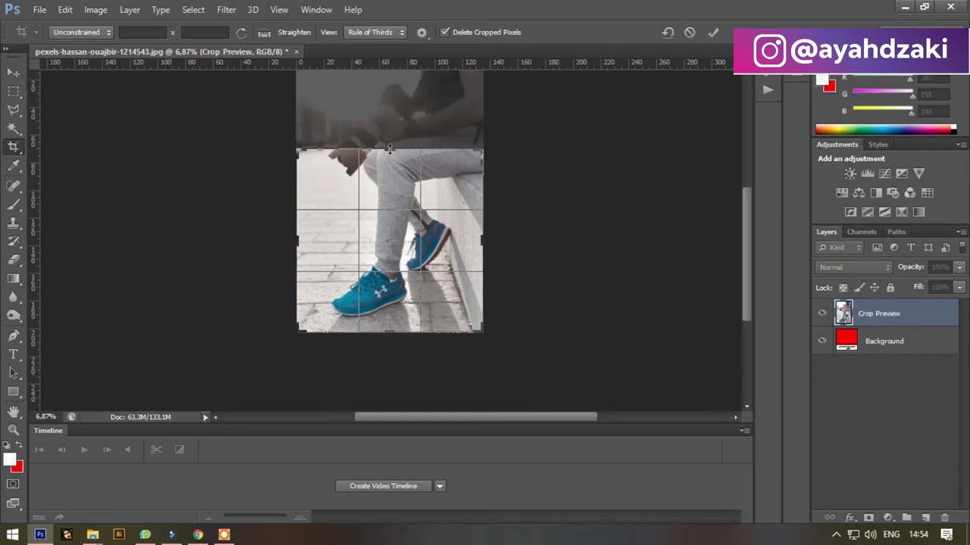
pyautogui.press('Return')
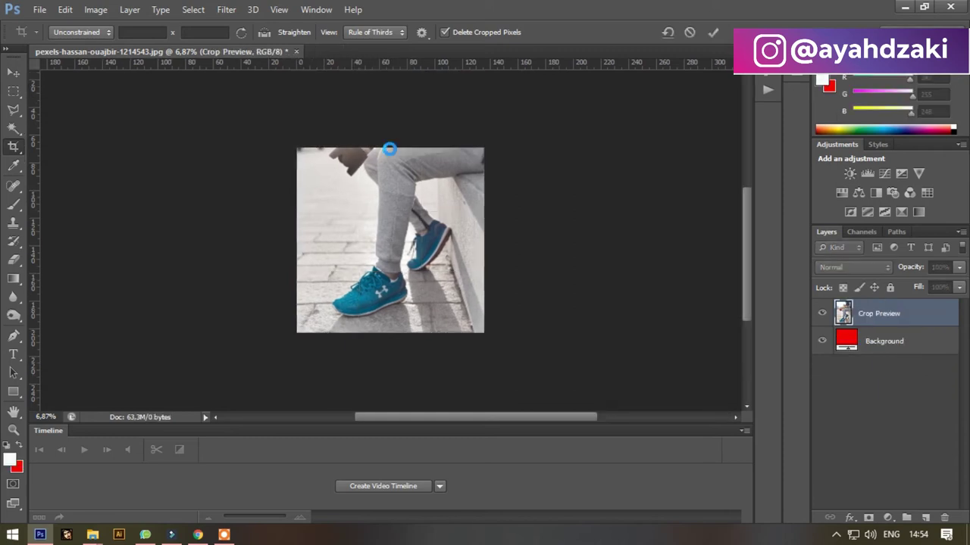
pyautogui.press('v')
pyautogui.scroll(3, 379, 266)
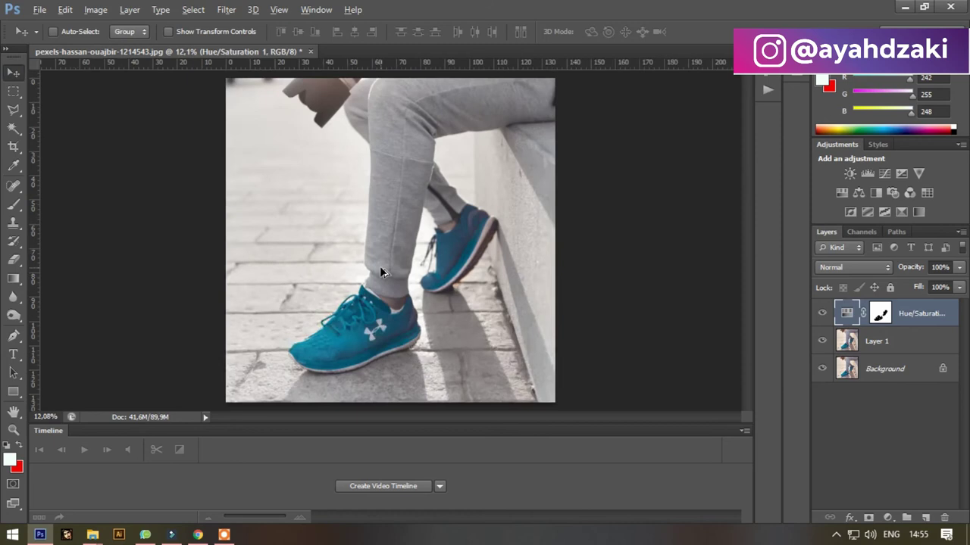
pyautogui.scroll(-1, 379, 266)
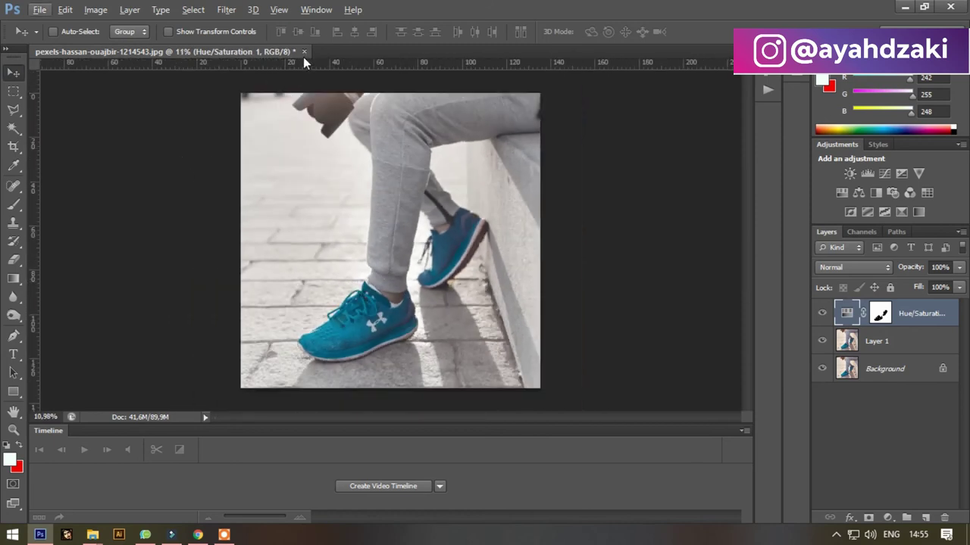
# - Open the Pexels photo 147270 of the red sneakers from the Downloads folder as a second document
pyautogui.moveTo(93, 534)
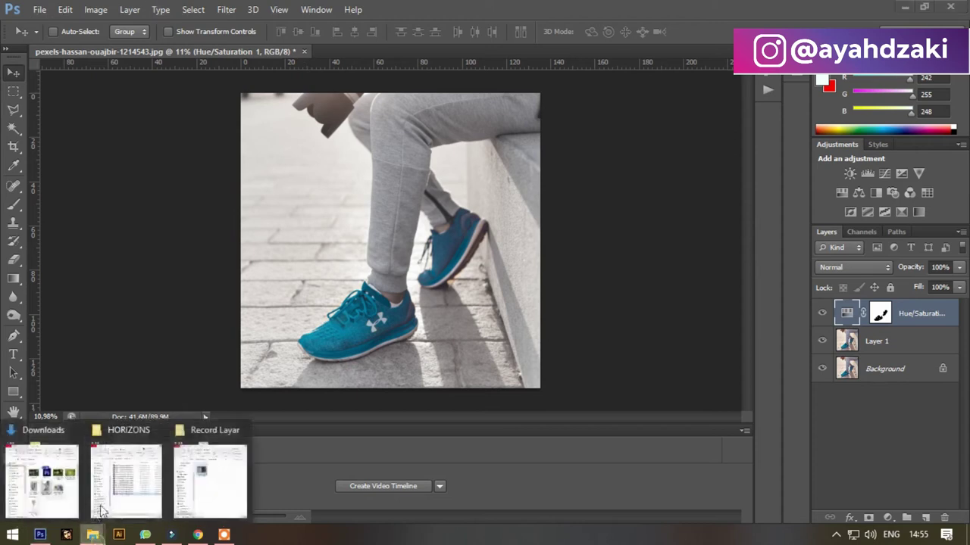
pyautogui.click(42, 481)
pyautogui.moveTo(356, 322); pyautogui.dragTo(557, 50)
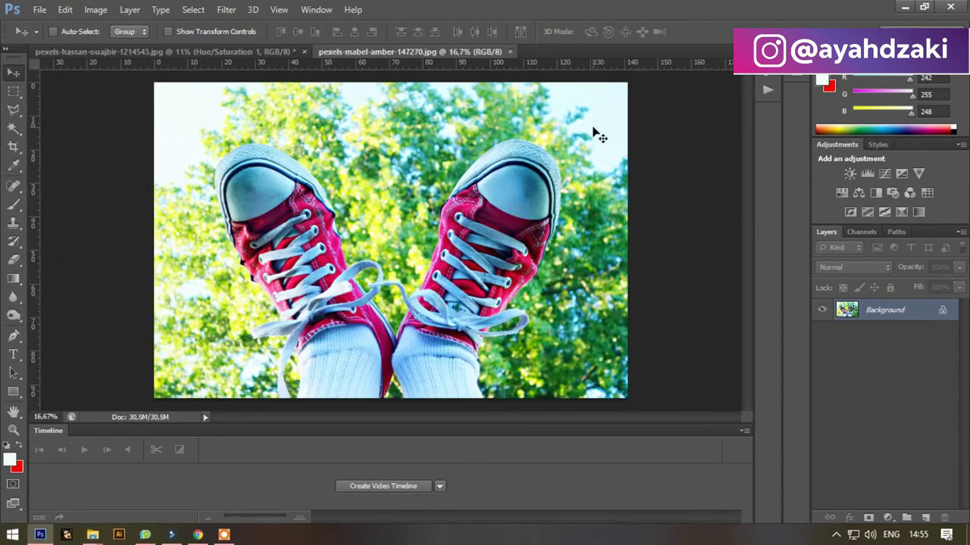
# - Duplicate the sneaker photo's background layer and add a Hue/Saturation adjustment layer with the saturation lowered almost fully
pyautogui.hotkey('ctrl', 'j')
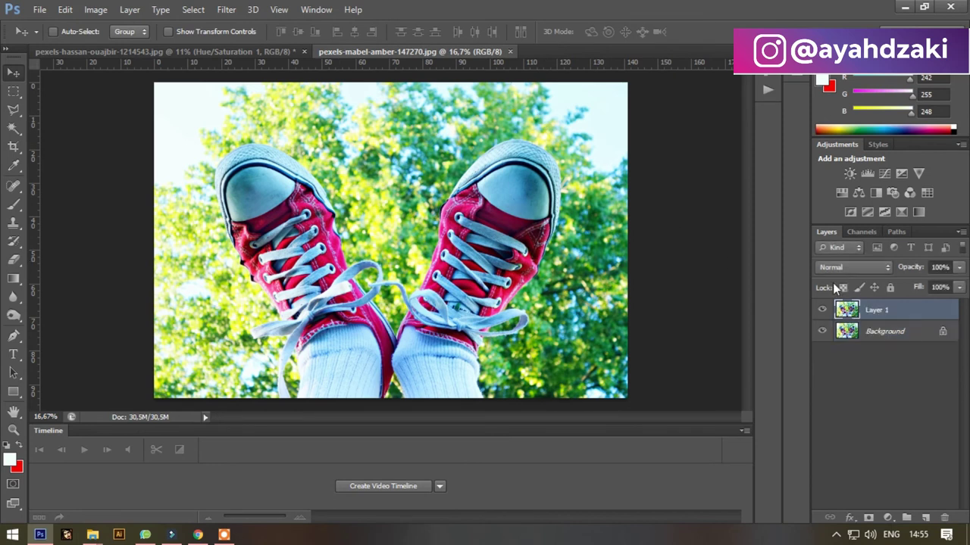
pyautogui.click(888, 517)
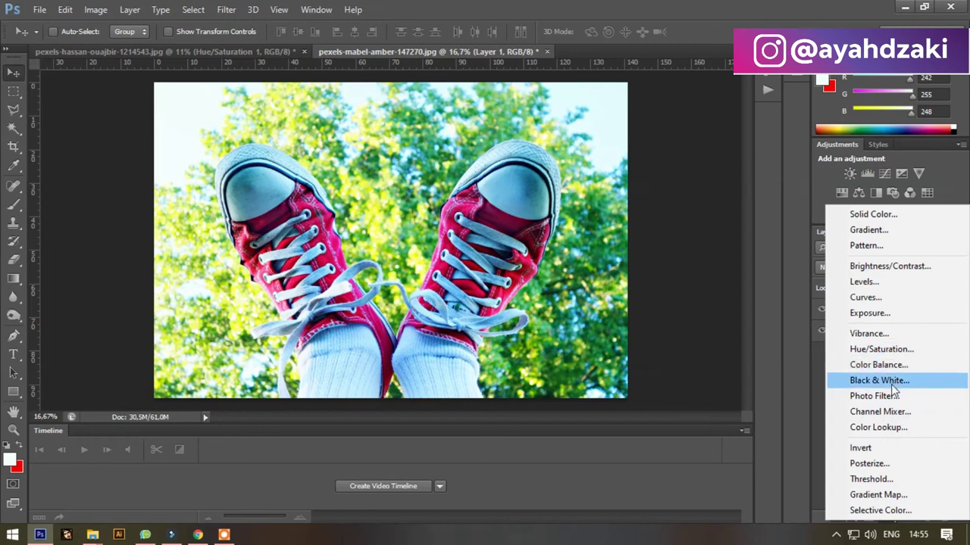
pyautogui.click(895, 353)
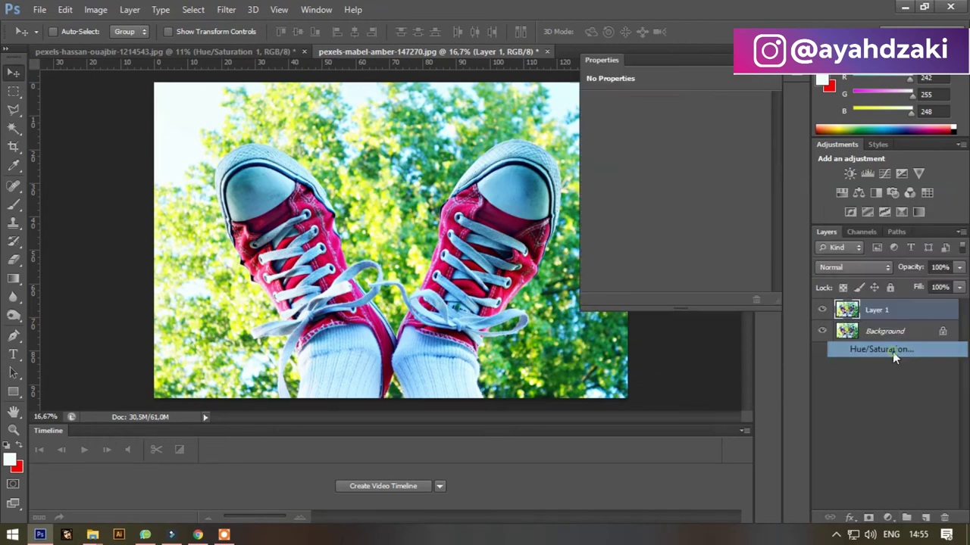
pyautogui.moveTo(683, 185); pyautogui.dragTo(603, 194)
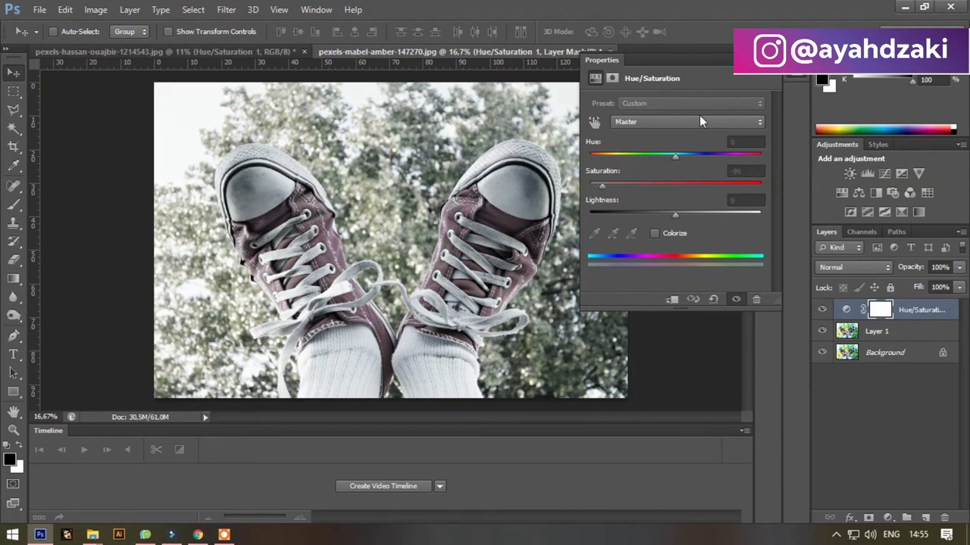
pyautogui.click(767, 88)
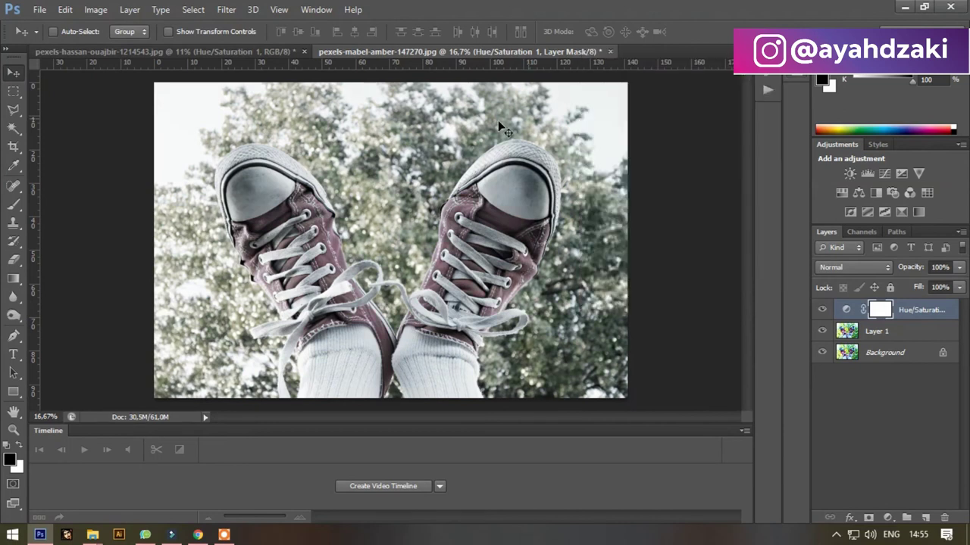
# - Paint black on the Hue/Saturation mask over both sneakers, laces and socks to restore their colour, adjusting the brush size up to 400 px
pyautogui.click(12, 204)
pyautogui.moveTo(270, 221)
pyautogui.mouseDown()
pyautogui.moveTo(265, 216)
pyautogui.moveTo(276, 227)
pyautogui.moveTo(284, 210)
pyautogui.moveTo(250, 182)
pyautogui.moveTo(307, 265)
pyautogui.moveTo(314, 227)
pyautogui.moveTo(383, 364)
pyautogui.moveTo(318, 334)
pyautogui.moveTo(287, 383)
pyautogui.mouseUp()
pyautogui.press(']')
pyautogui.press(']')
pyautogui.press(']')
pyautogui.press(']')
pyautogui.press(']')
pyautogui.press(']')
pyautogui.press('[')
pyautogui.press('[')
pyautogui.press('[')
pyautogui.press('[')
pyautogui.press('[')
pyautogui.moveTo(412, 324)
pyautogui.mouseDown()
pyautogui.moveTo(468, 198)
pyautogui.moveTo(553, 210)
pyautogui.moveTo(459, 337)
pyautogui.mouseUp()
pyautogui.press(']')
pyautogui.press(']')
pyautogui.press(']')
pyautogui.press(']')
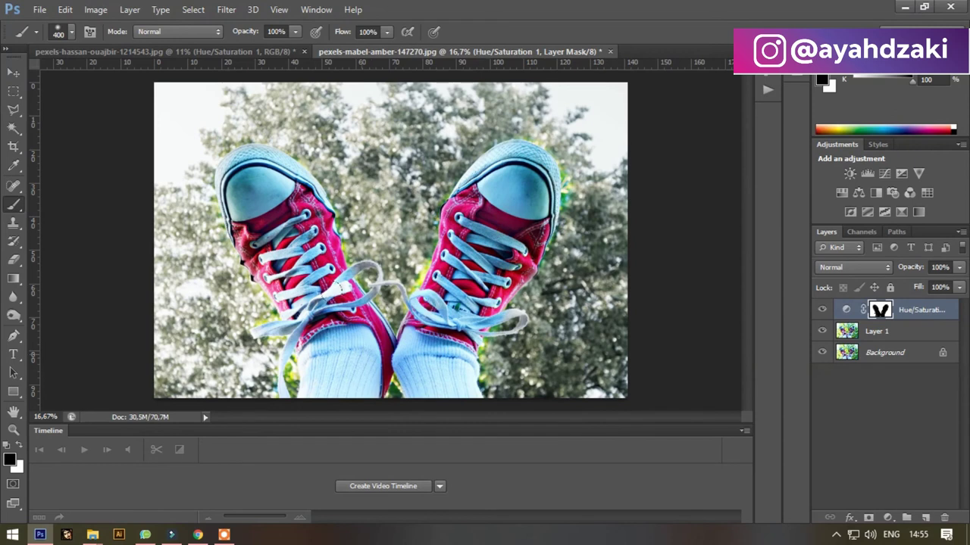
# - Paint white on the Hue/Saturation mask with an 80 px brush to desaturate the background along the left sneaker's outer edge and hanging lace
pyautogui.scroll(5, 296, 299)
pyautogui.press('x')
pyautogui.press('[')
pyautogui.press('[')
pyautogui.press('[')
pyautogui.press('[')
pyautogui.press('[')
pyautogui.press('[')
pyautogui.press('[')
pyautogui.press('[')
pyautogui.press('[')
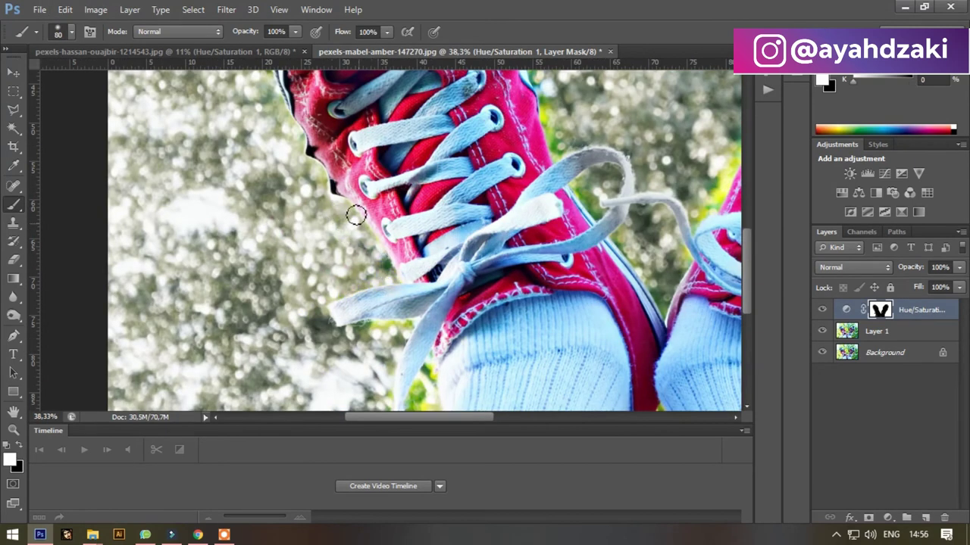
pyautogui.scroll(-3, 388, 287)
pyautogui.scroll(-2, 387, 286)
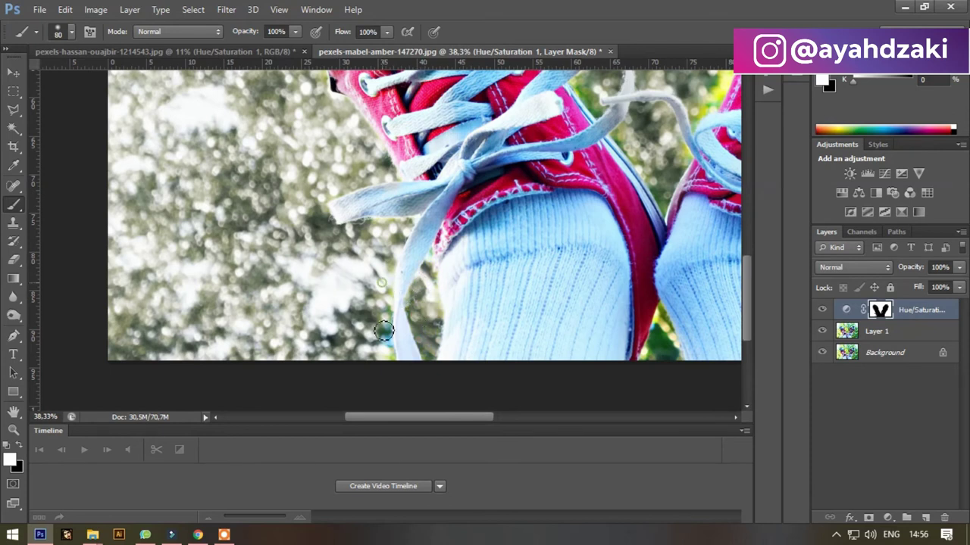
# - Paint white on the mask around the left sneaker's toe and inner edge to remove the leftover green background colour
pyautogui.scroll(5, 433, 282)
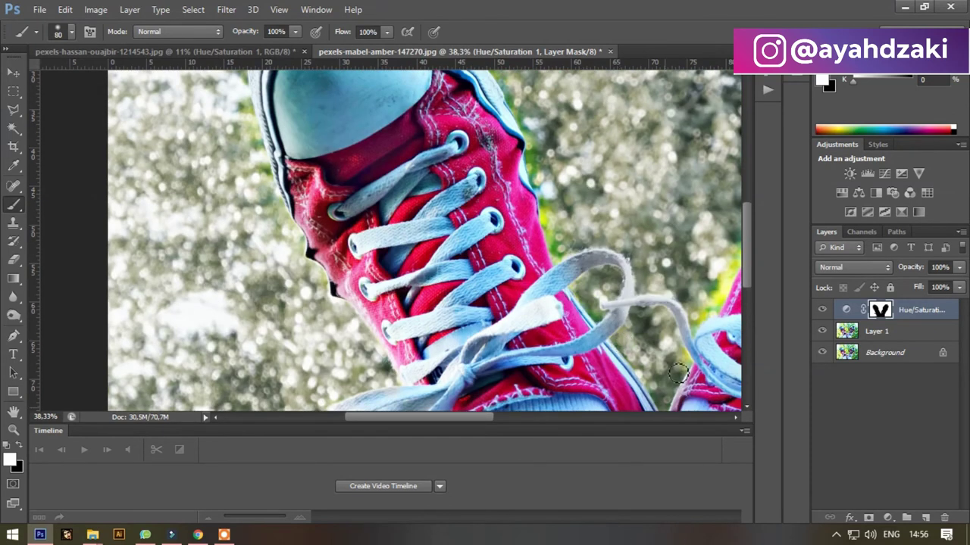
pyautogui.scroll(3, 536, 160)
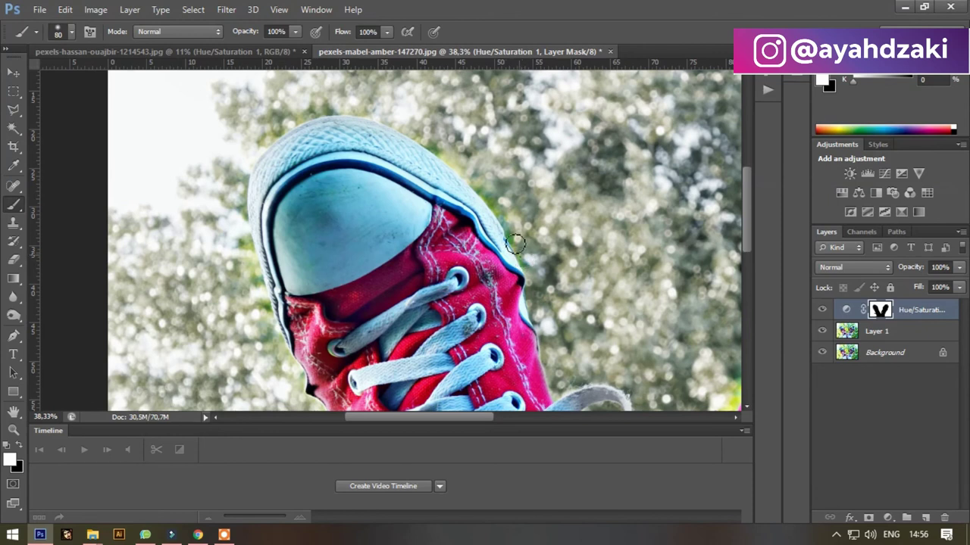
pyautogui.scroll(-3, 296, 386)
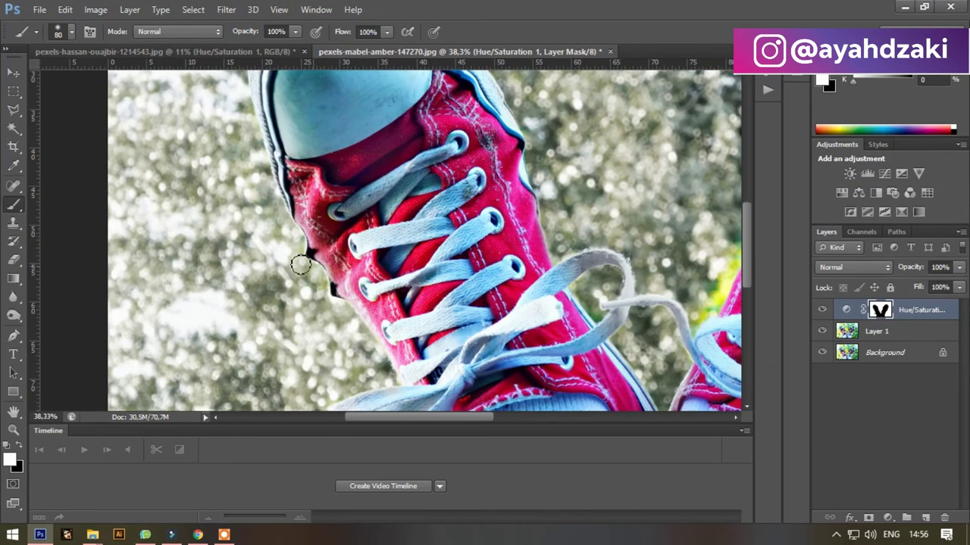
pyautogui.scroll(-2, 675, 191)
# - Paint white on the mask around the right sneaker, its laces and between the socks to desaturate the background, and switch to the Move tool
pyautogui.scroll(3, 674, 191)
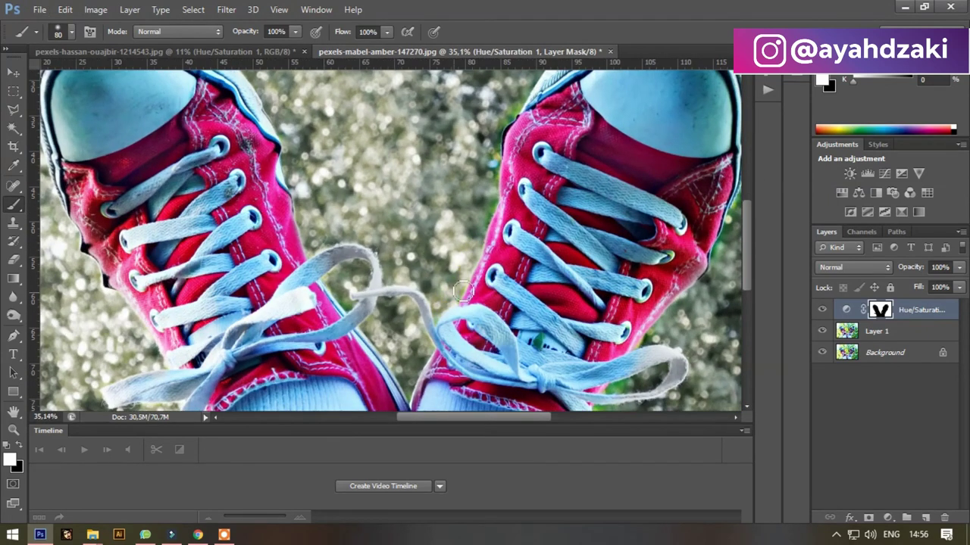
pyautogui.scroll(1, 523, 292)
pyautogui.scroll(-2, 545, 182)
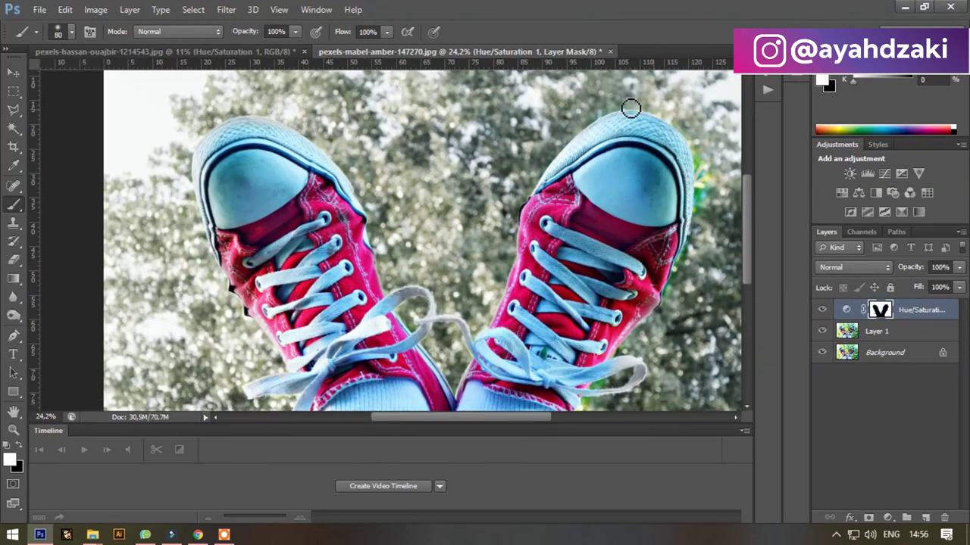
pyautogui.scroll(1, 662, 336)
pyautogui.scroll(-1, 621, 251)
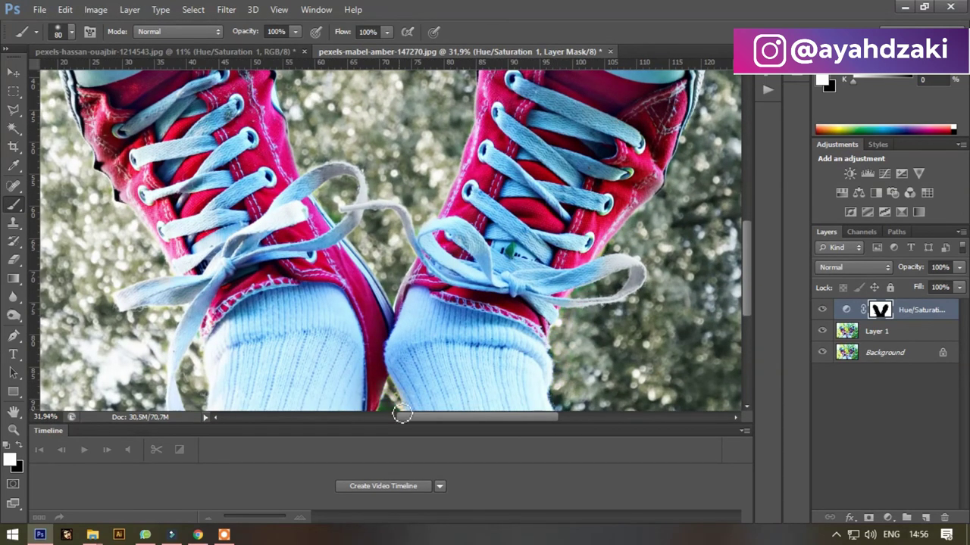
pyautogui.scroll(-2, 398, 409)
pyautogui.scroll(-2, 603, 285)
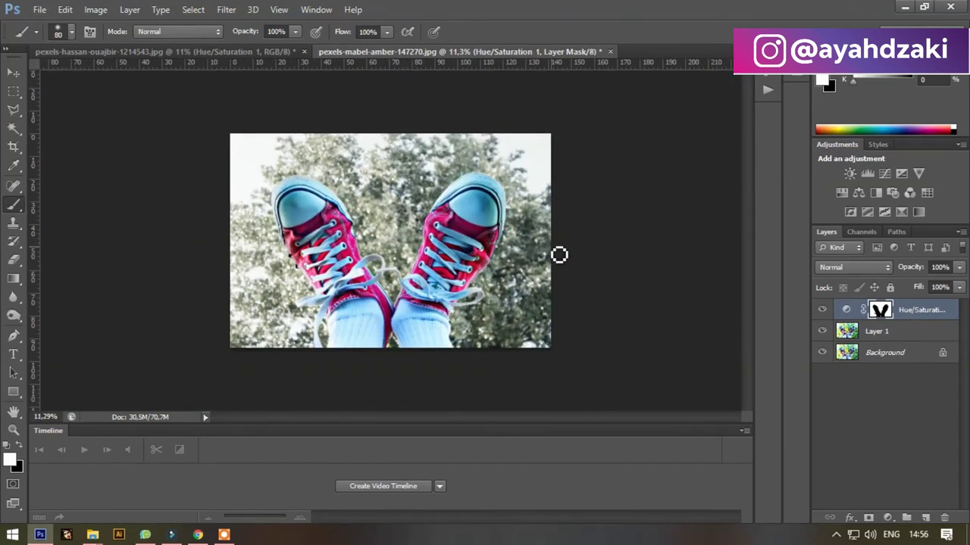
pyautogui.press('alt')
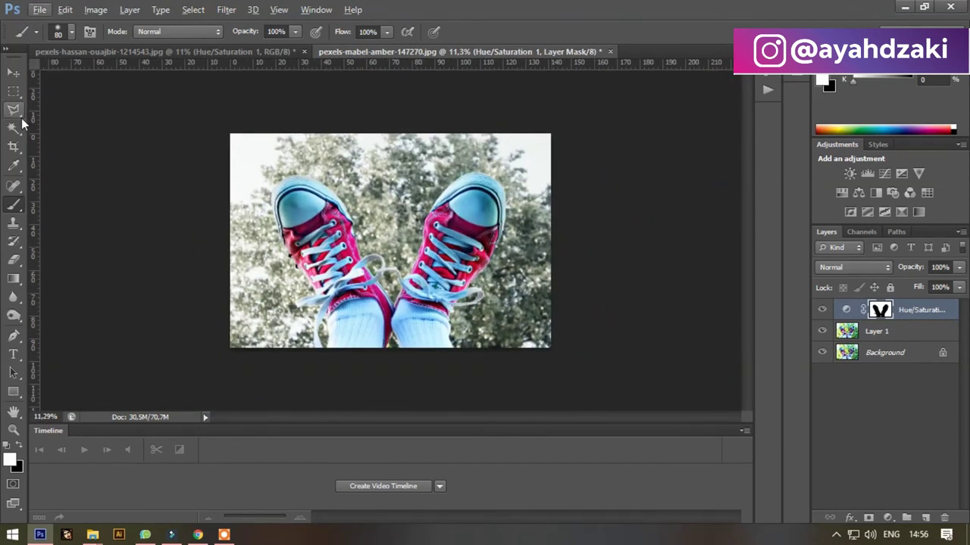
pyautogui.click(17, 75)
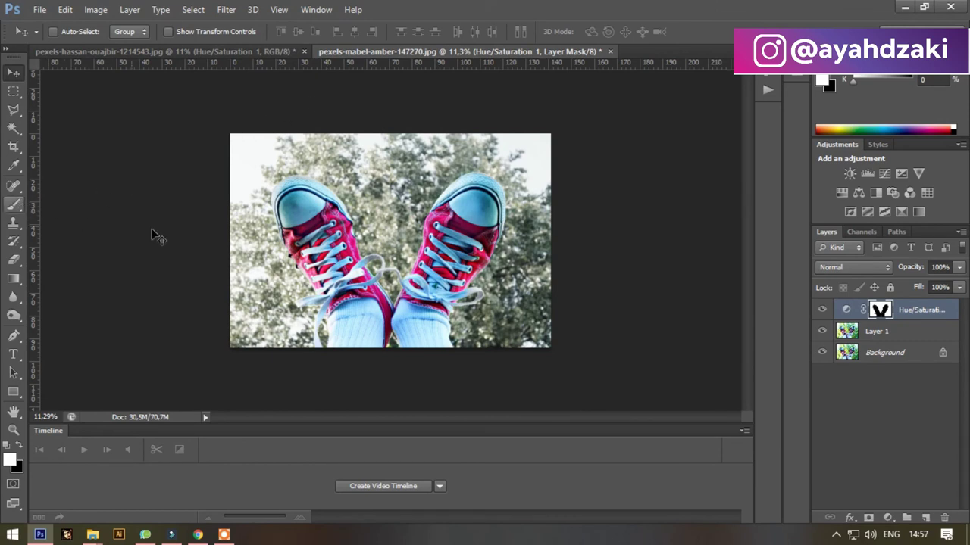
pyautogui.click(887, 519)
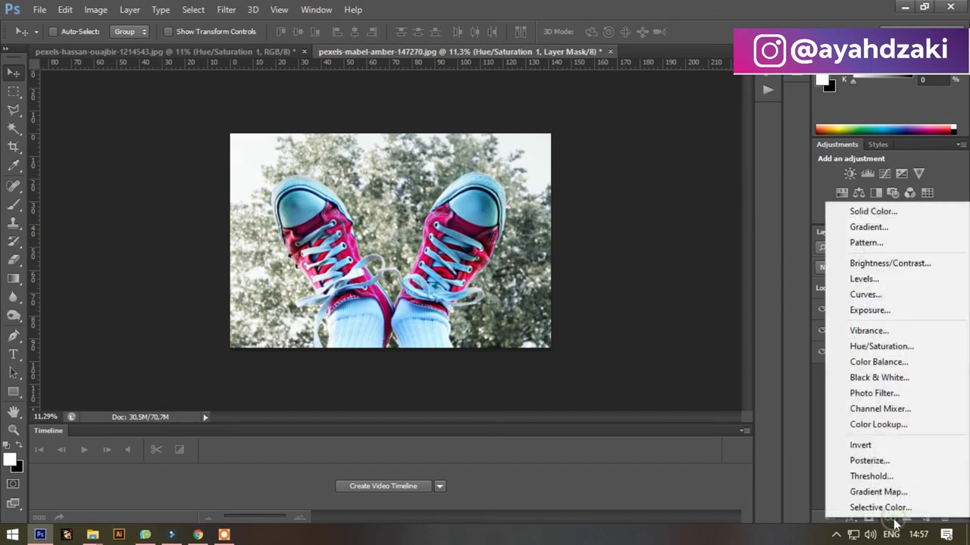
pyautogui.click(678, 340)
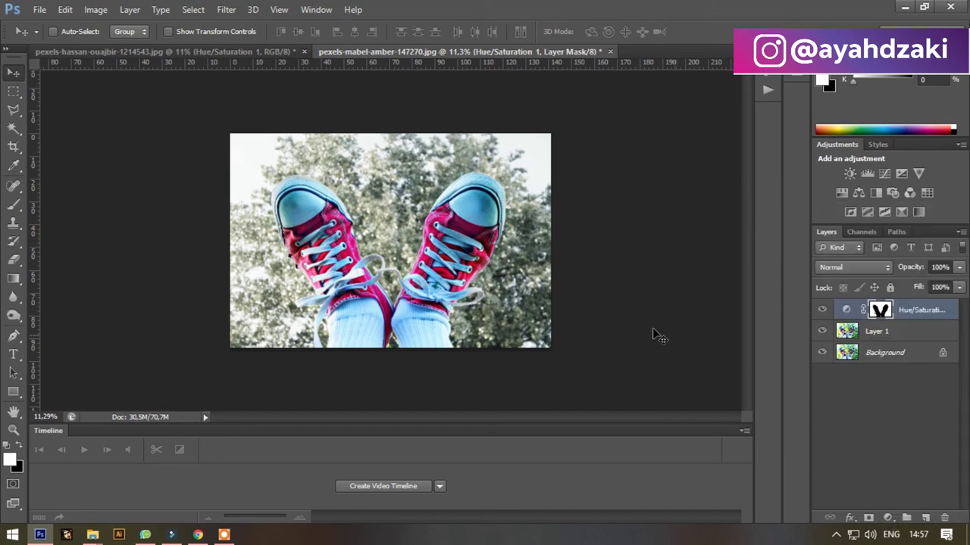